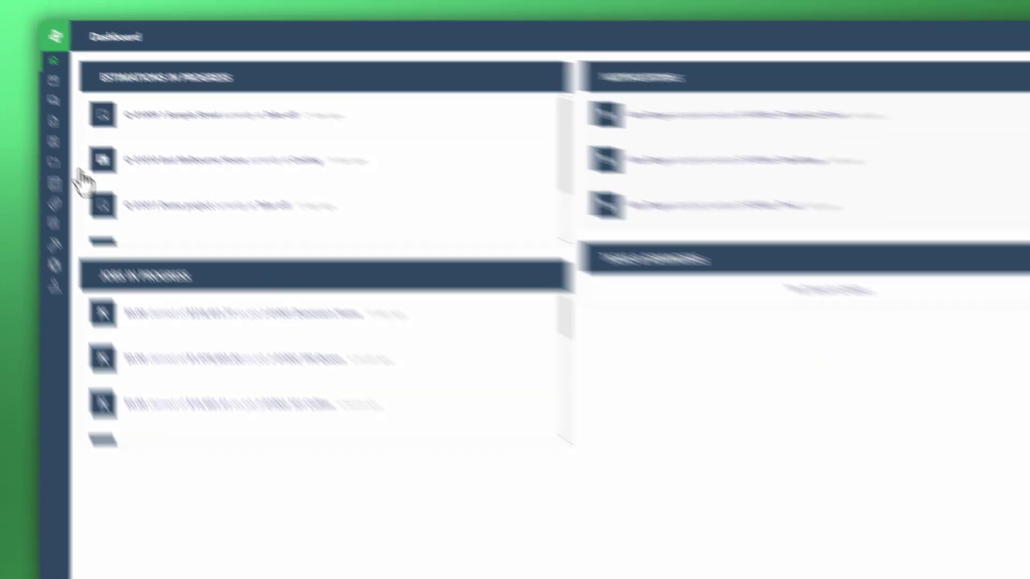
# Go from the Dashboard to the Tasks page using the sidebar's Tasks icon
pyautogui.moveTo(65, 166)
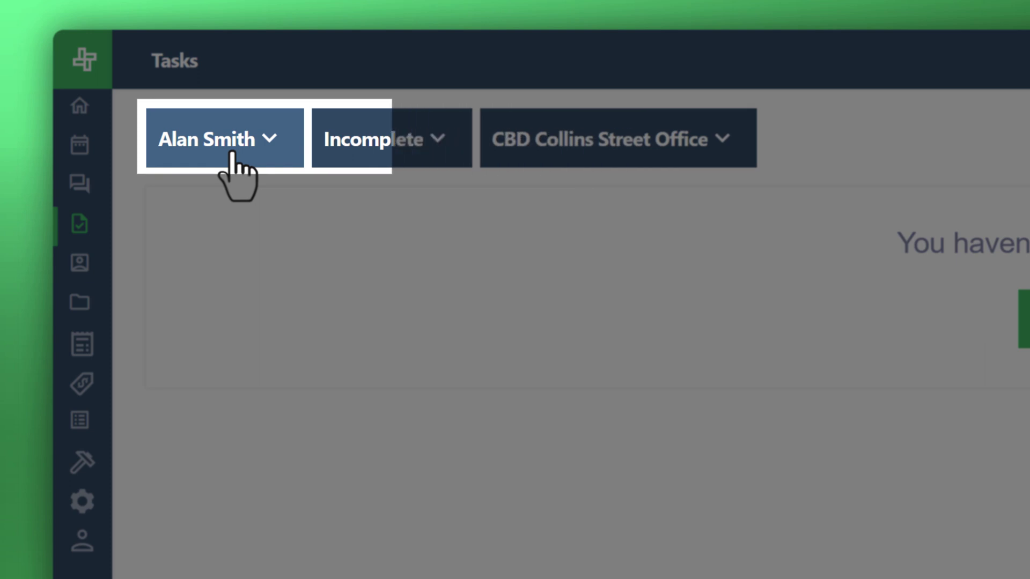
# Review the team member, status and job filter lists without changing them
pyautogui.click(232, 153)
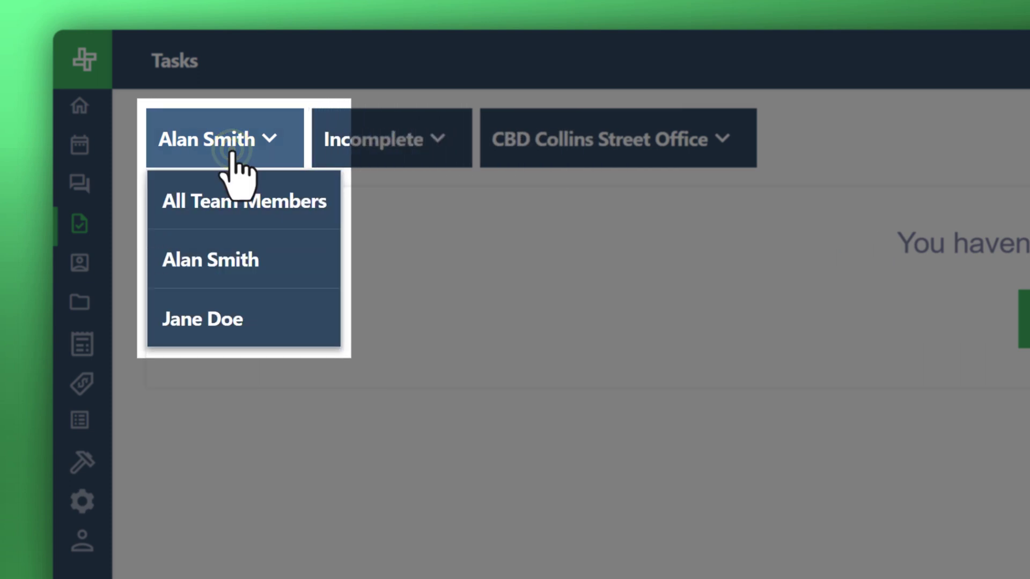
pyautogui.click(232, 154)
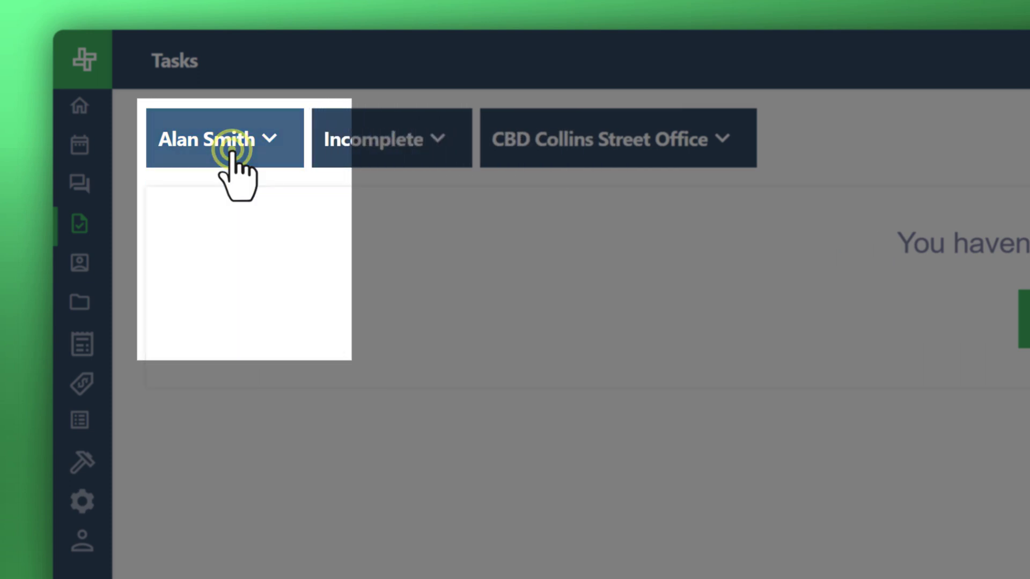
pyautogui.click(385, 141)
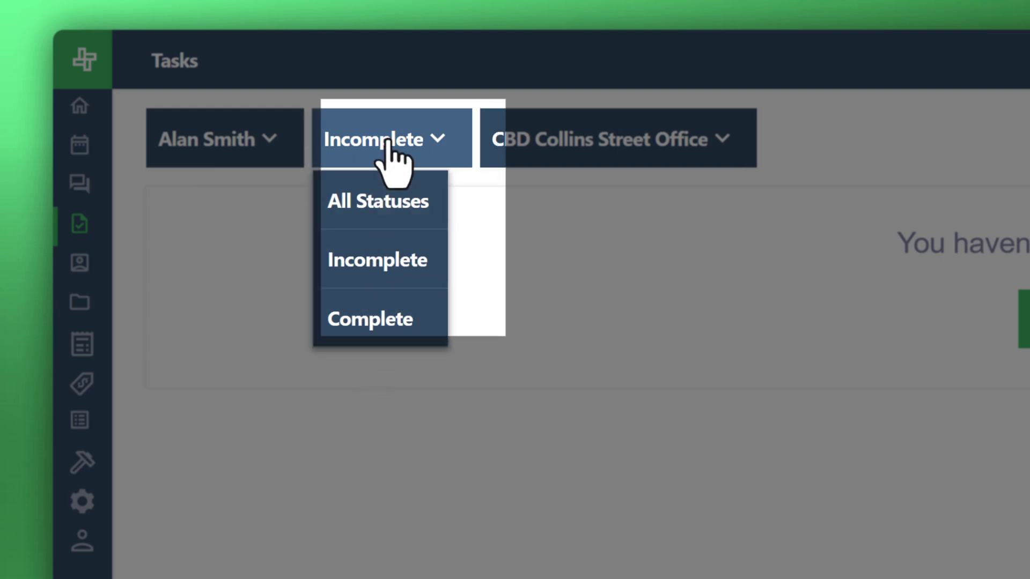
pyautogui.click(387, 142)
pyautogui.click(604, 138)
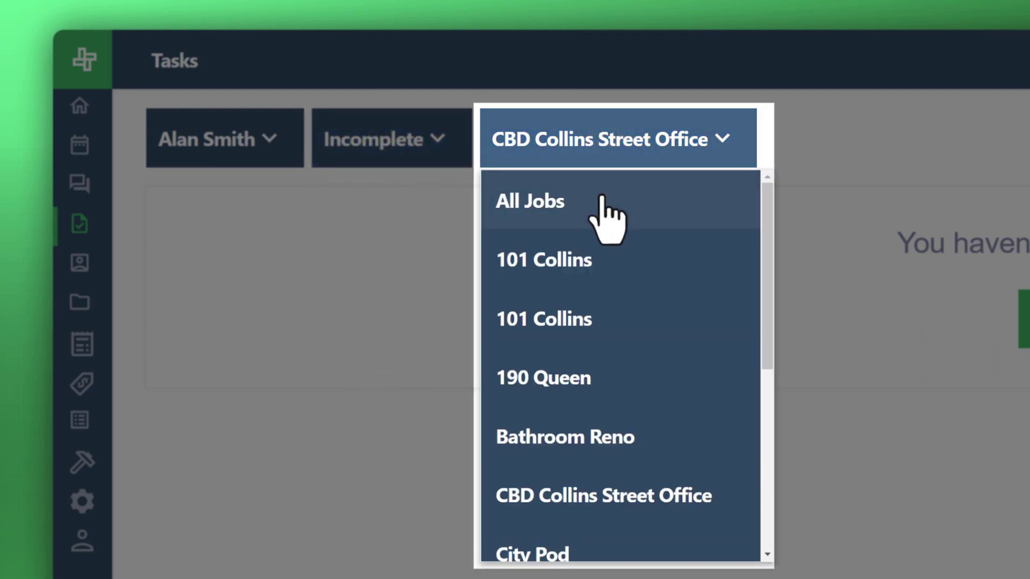
pyautogui.click(590, 142)
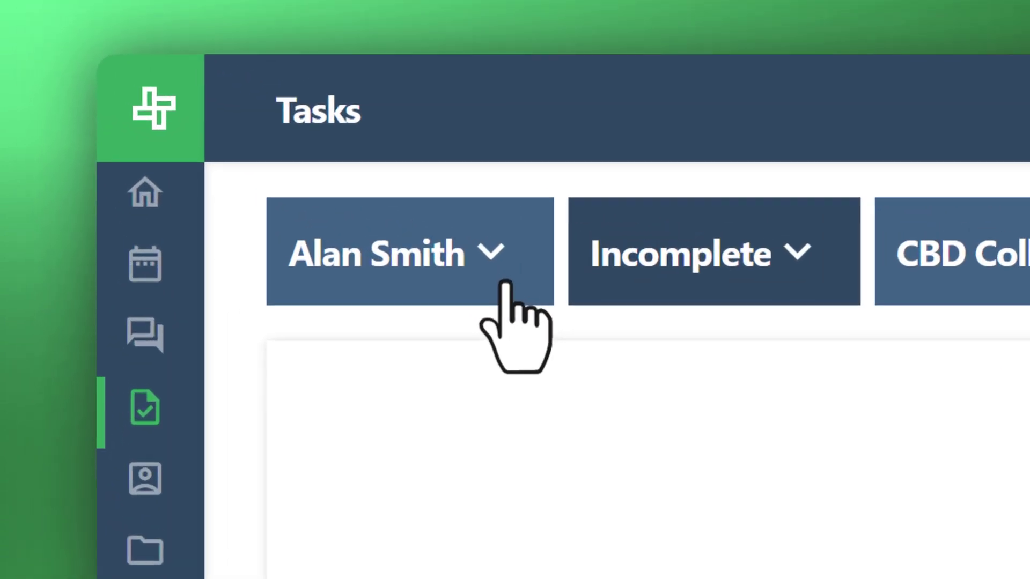
# Keep the status filter on Incomplete and set the job filter to All Jobs
pyautogui.click(709, 249)
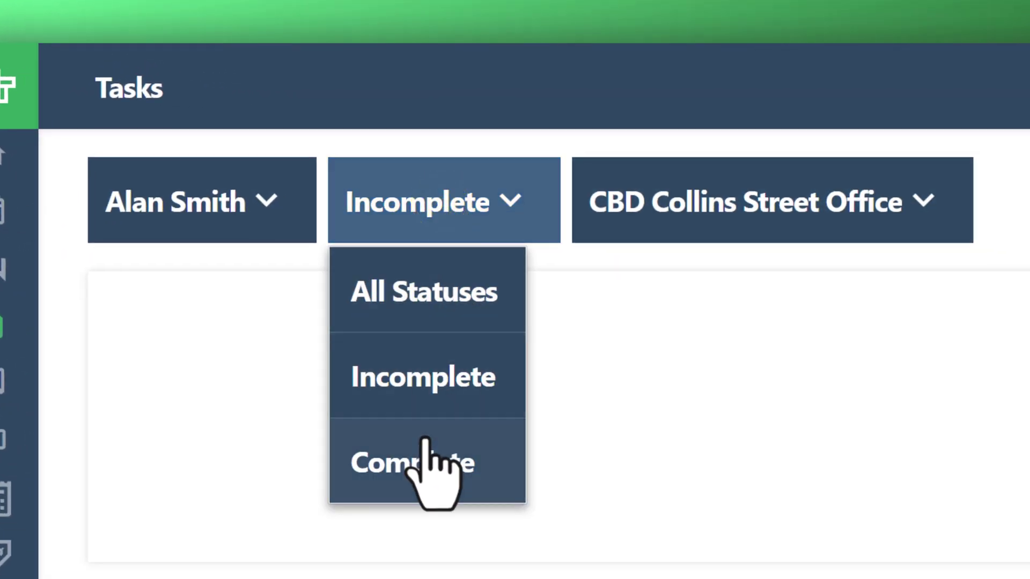
pyautogui.click(426, 381)
pyautogui.click(657, 213)
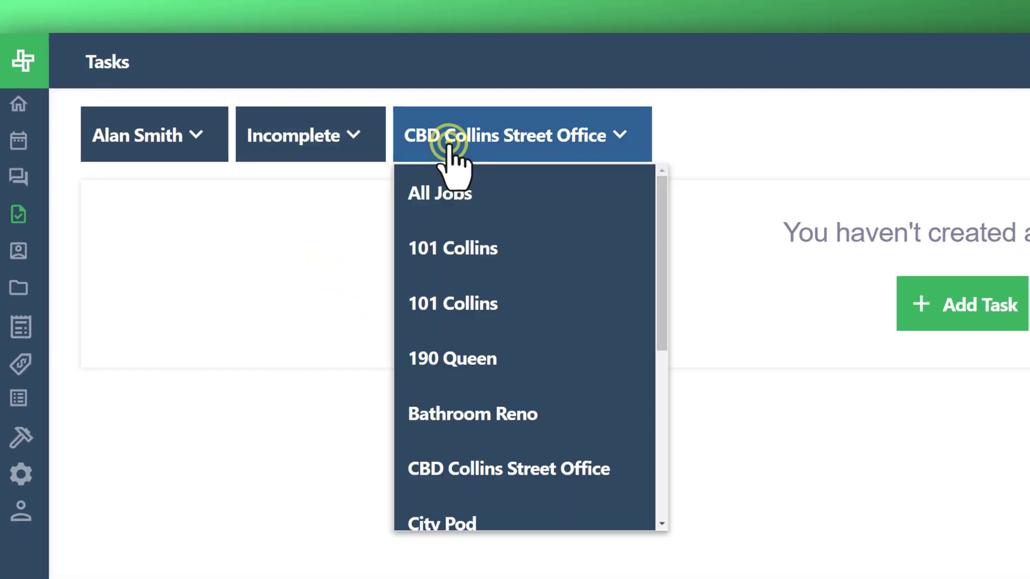
pyautogui.click(476, 214)
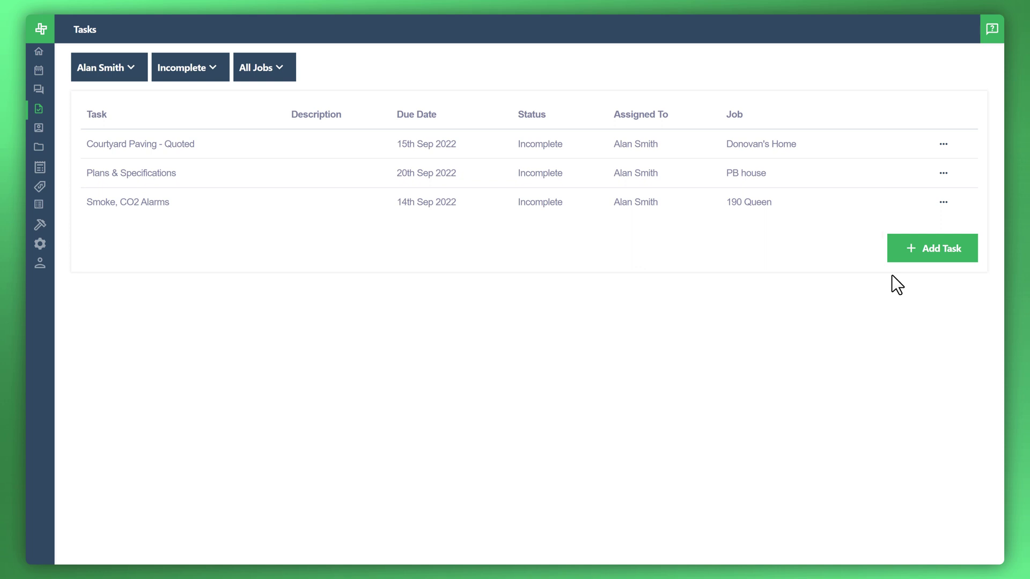
# Start a new task 'Call supplier regarding plaster boards for spare room', describing the plasterer's phone number
pyautogui.click(914, 254)
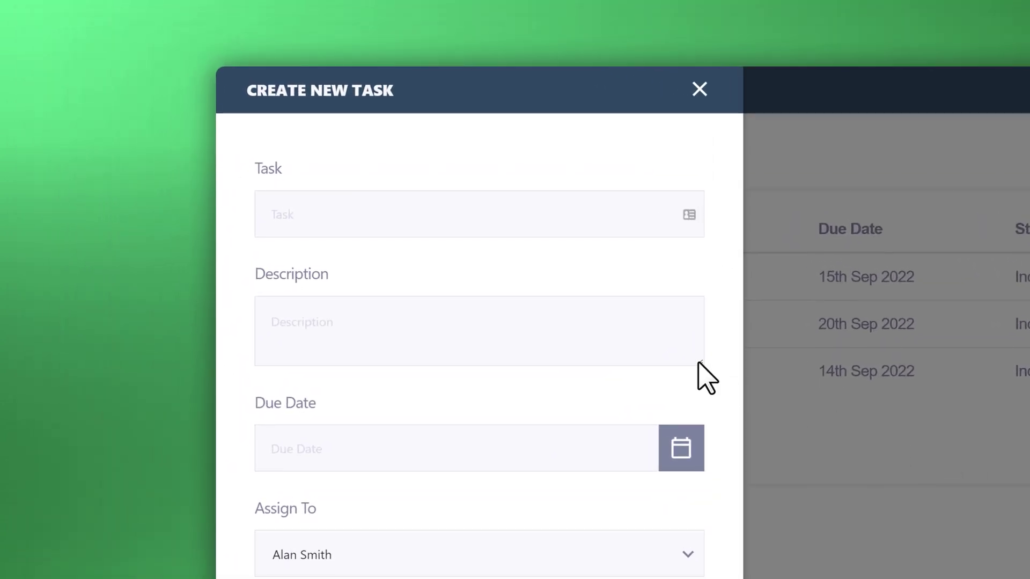
pyautogui.click(462, 227)
pyautogui.write('Call supplier regarding plaster boards for spare room')
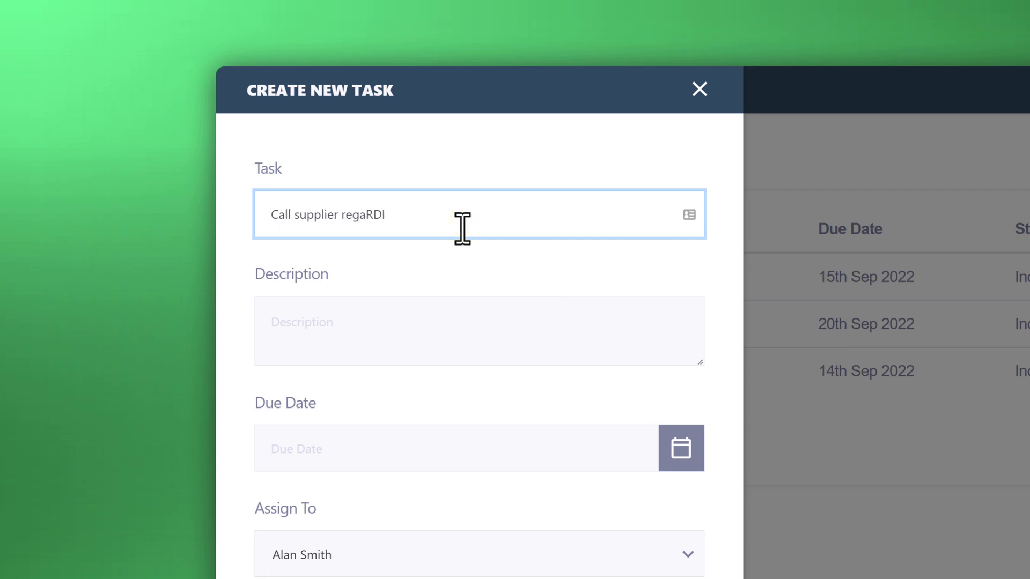
pyautogui.press('Tab')
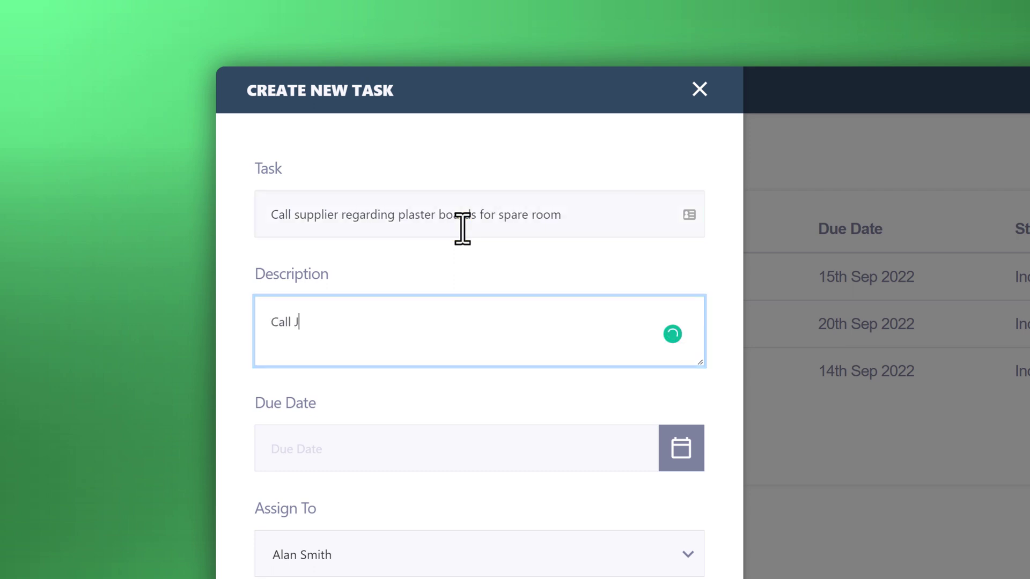
pyautogui.click(667, 436)
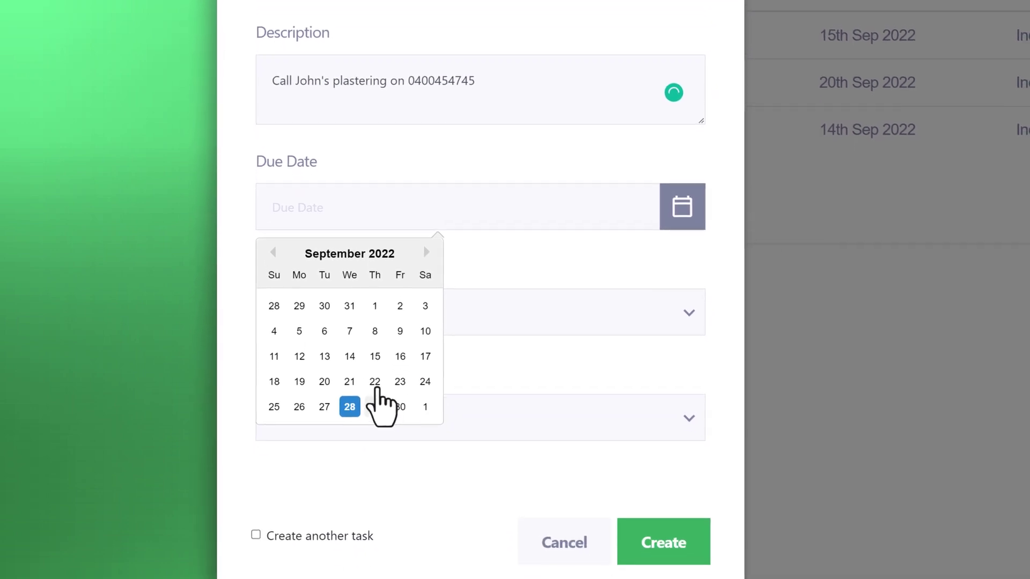
pyautogui.click(375, 403)
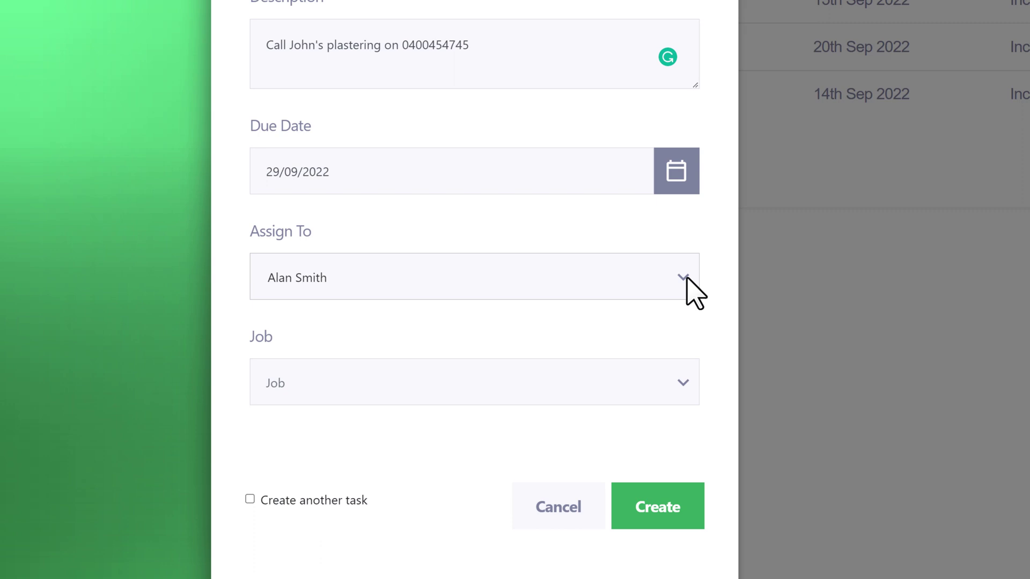
pyautogui.click(692, 292)
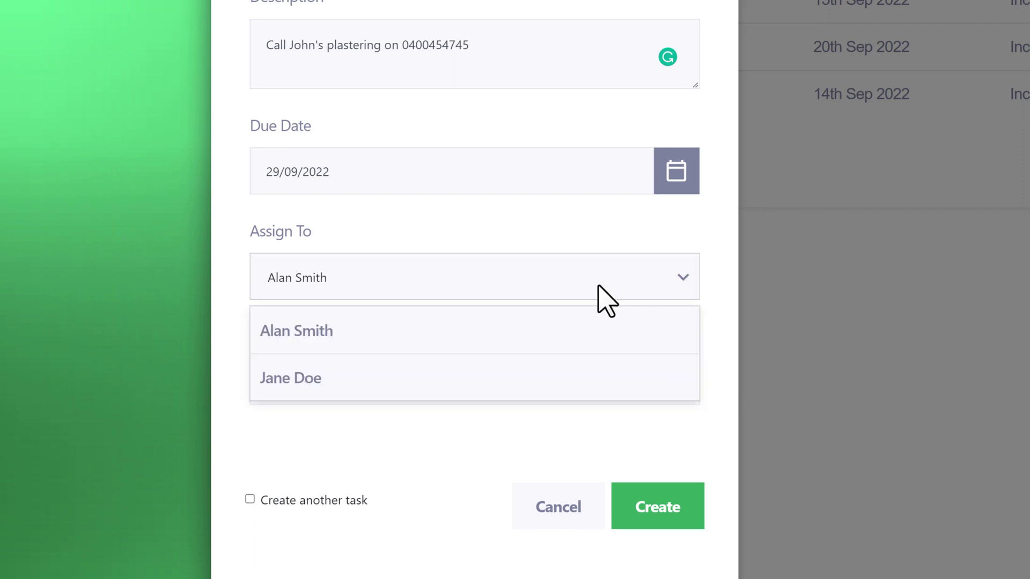
pyautogui.click(306, 378)
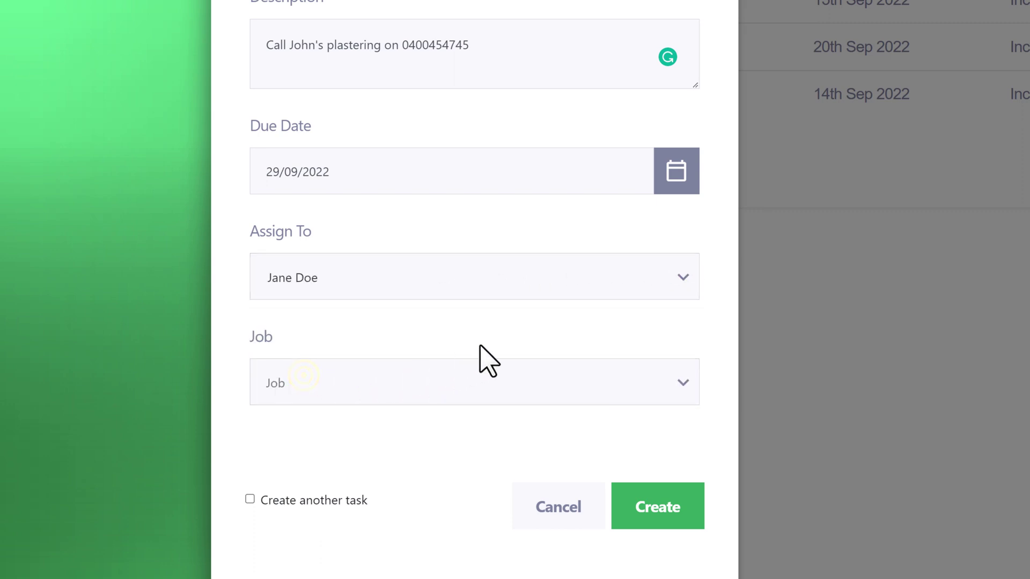
pyautogui.click(514, 336)
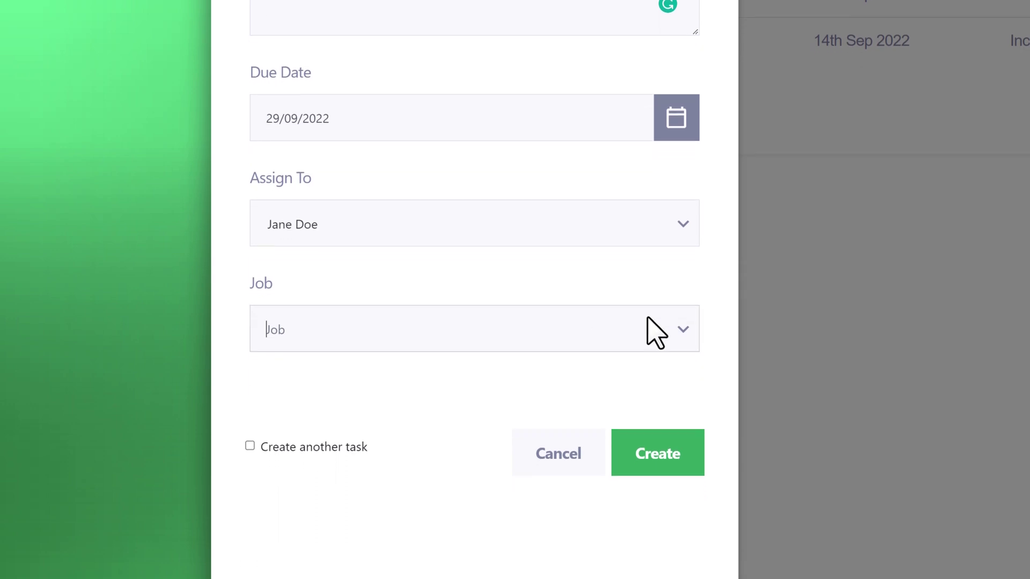
pyautogui.click(681, 280)
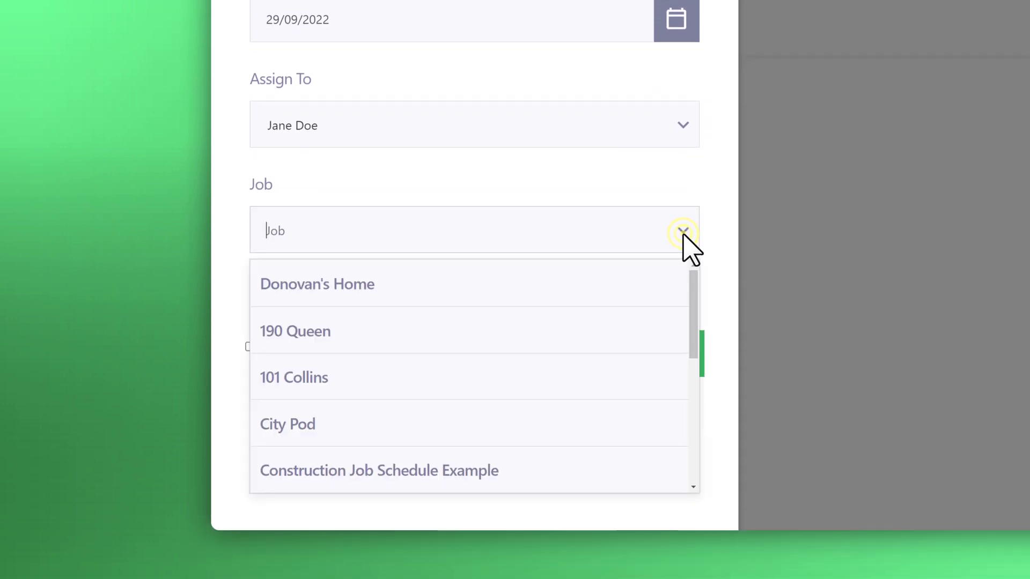
pyautogui.click(484, 325)
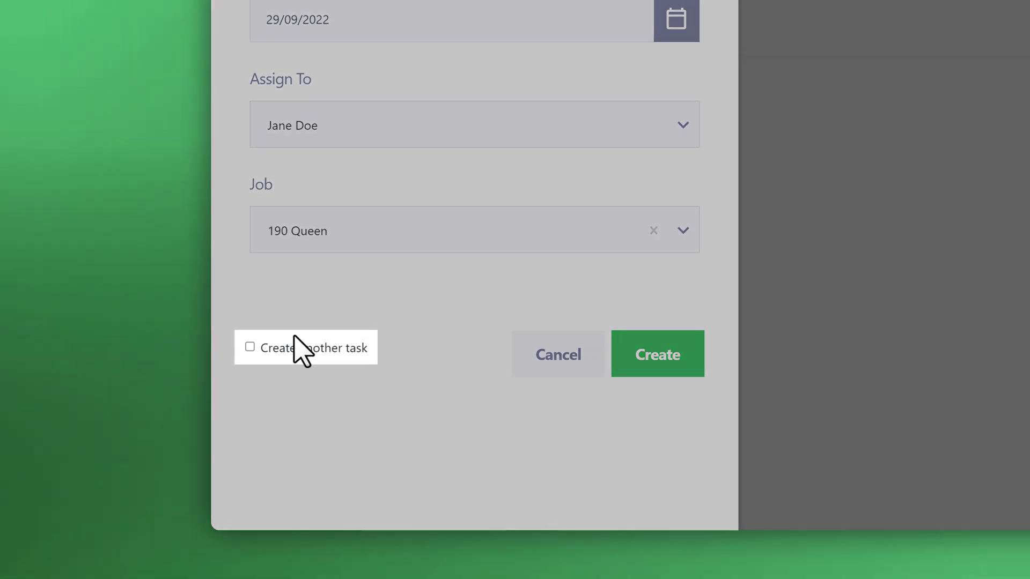
pyautogui.click(250, 348)
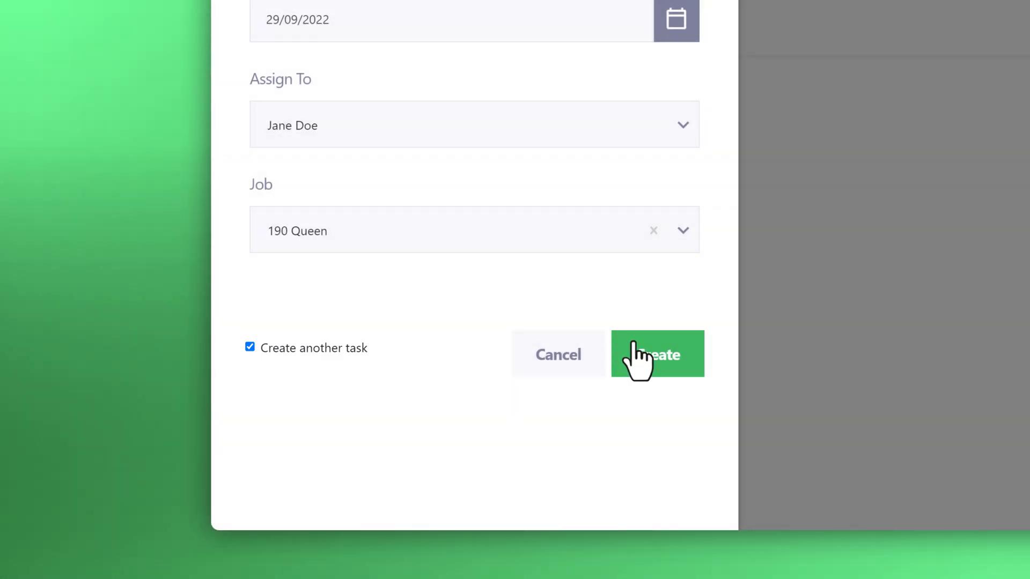
pyautogui.click(252, 346)
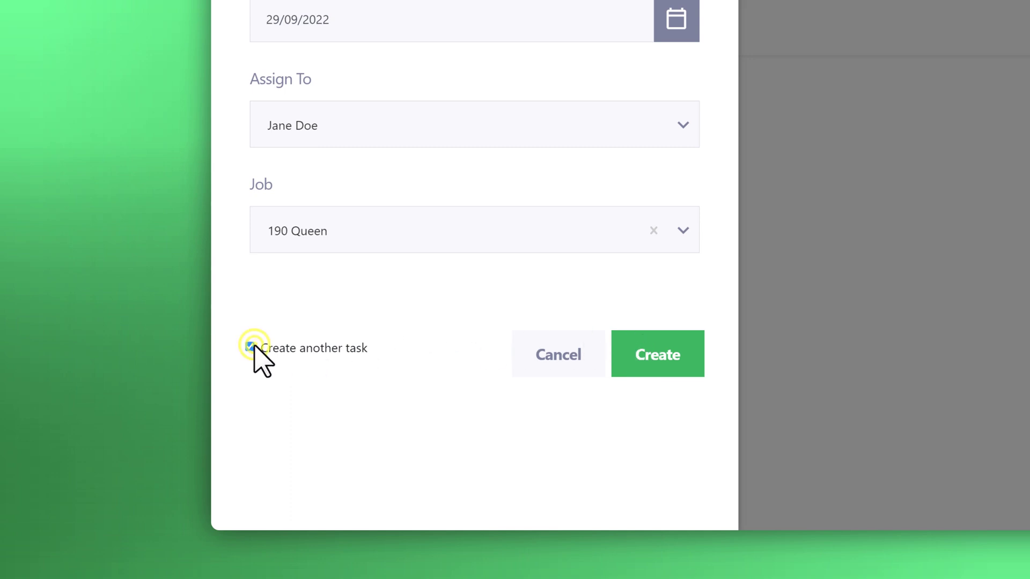
# Create the plaster-board task and filter the task list to the second team member
pyautogui.click(637, 353)
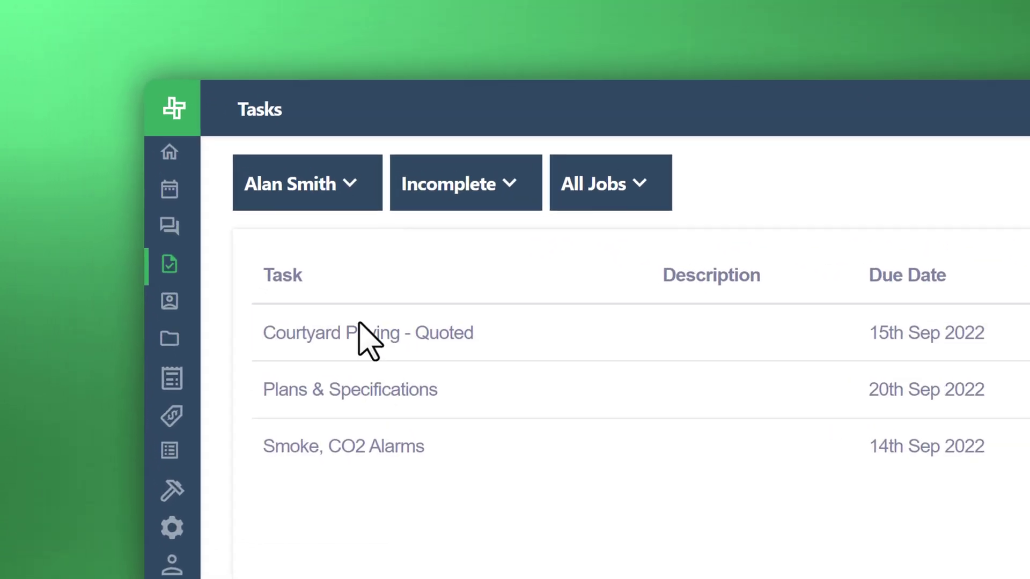
pyautogui.click(340, 225)
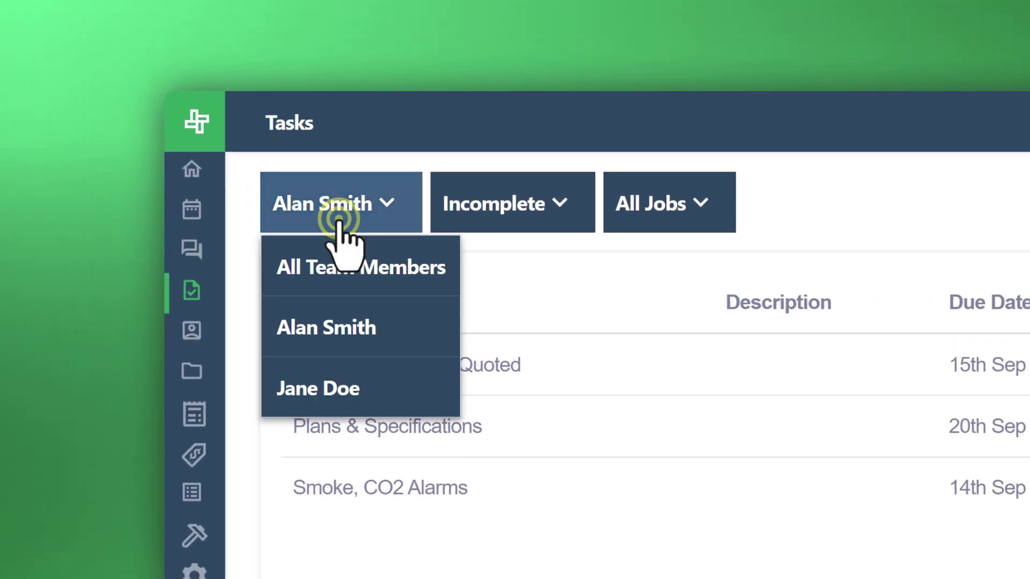
pyautogui.click(319, 389)
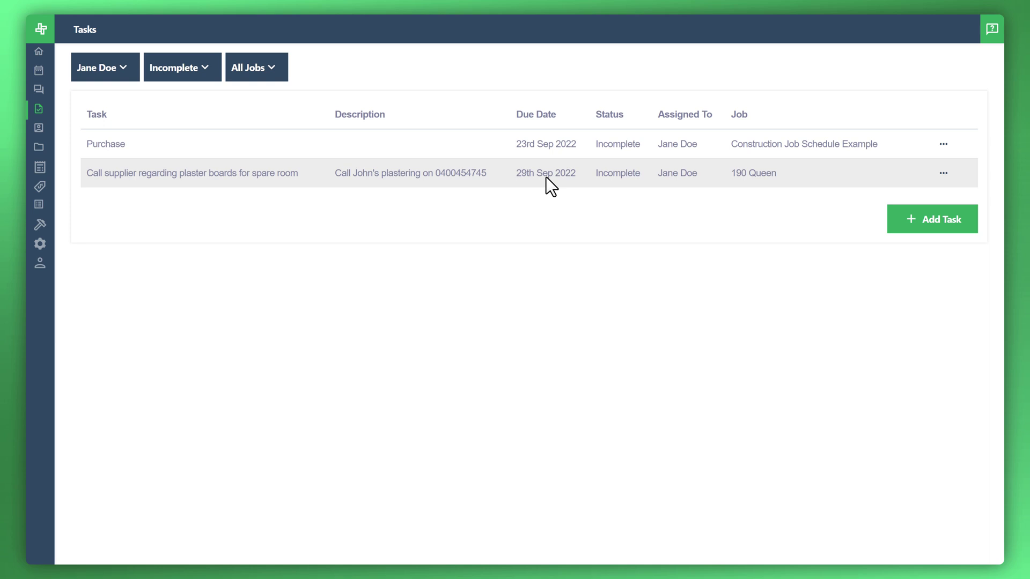
pyautogui.moveTo(39, 170)
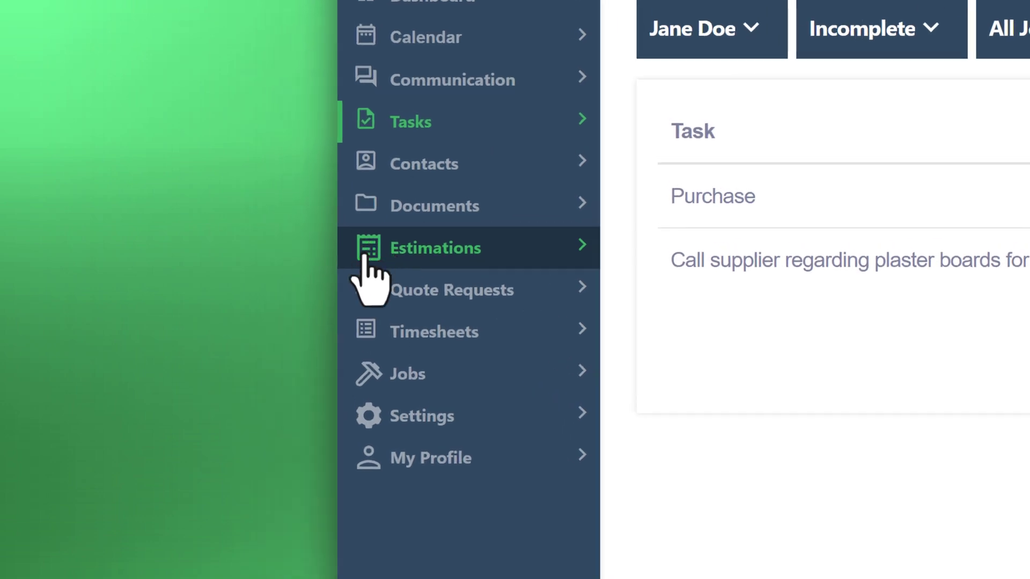
pyautogui.click(389, 374)
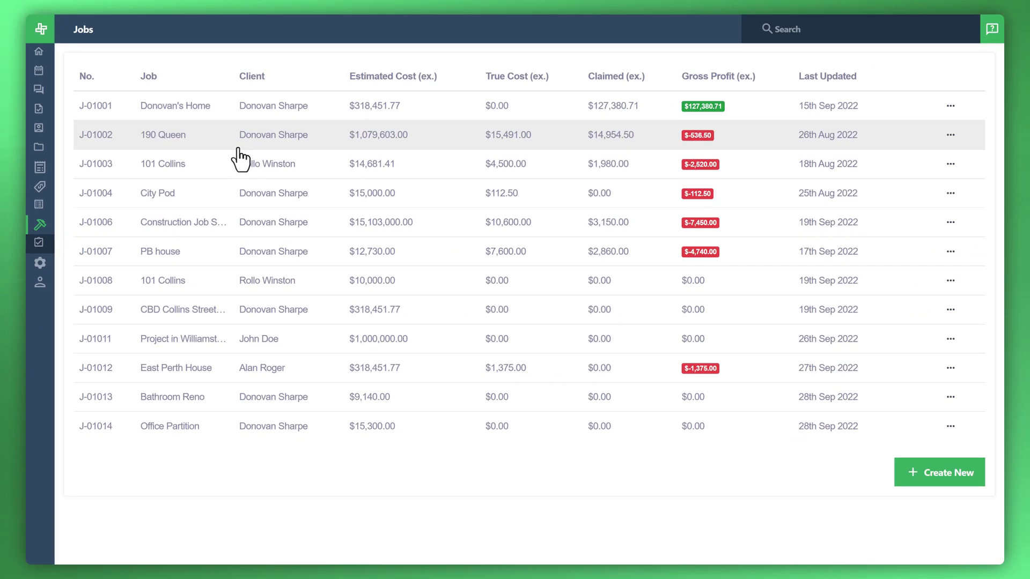
pyautogui.click(239, 143)
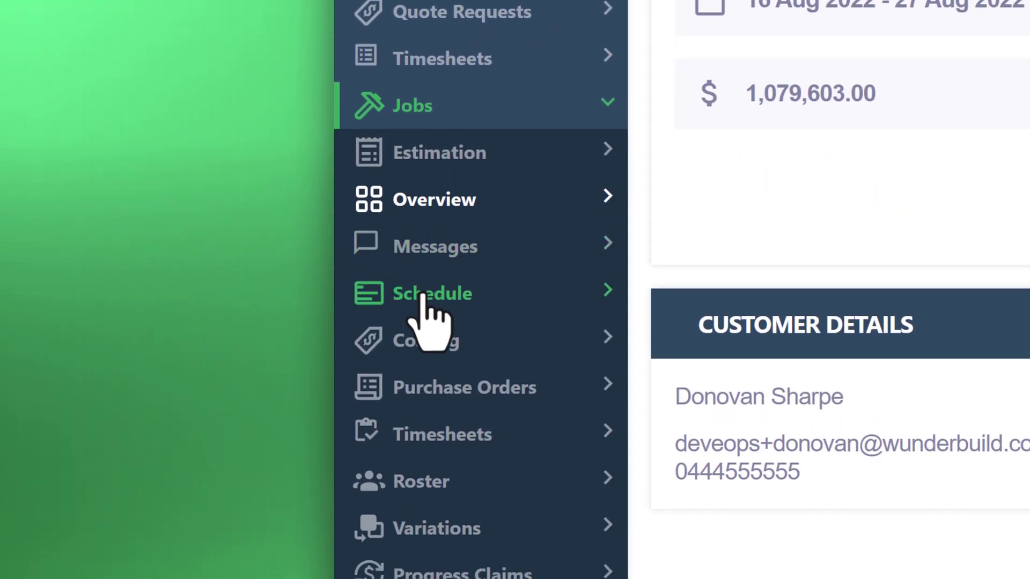
pyautogui.click(422, 296)
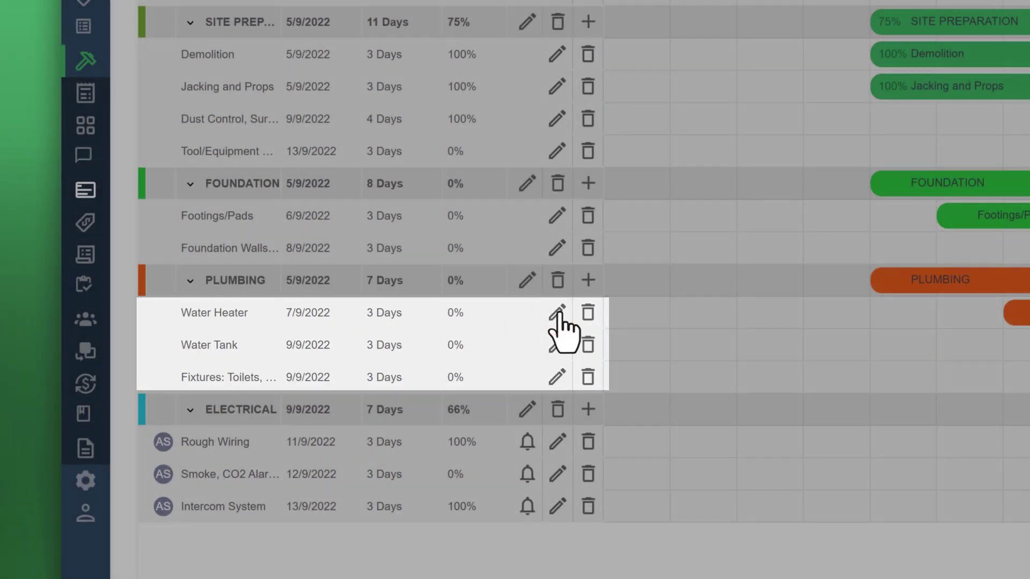
pyautogui.click(557, 314)
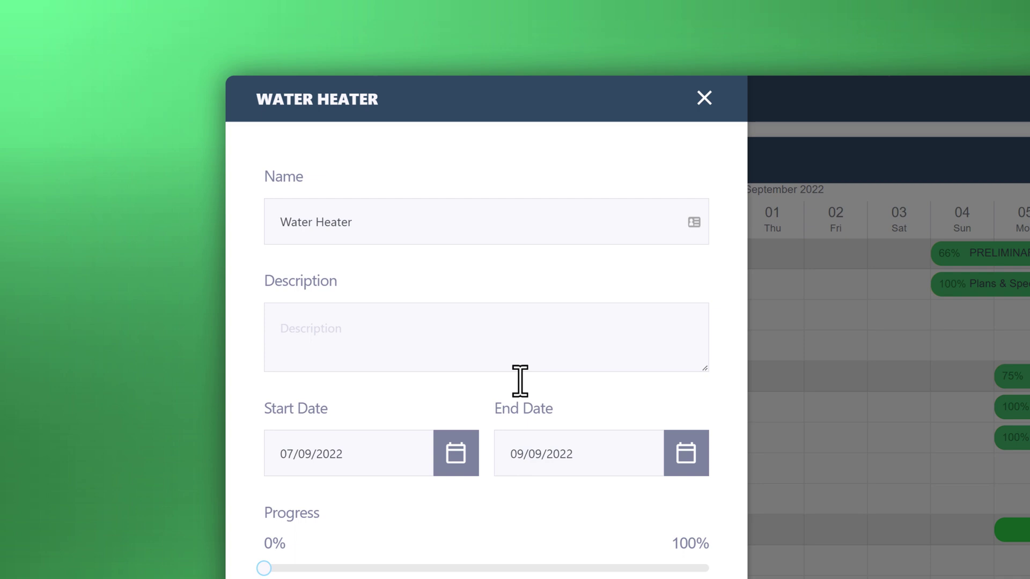
# Assign Water Heater to the second team member, remind 1 Day Before, add a plumber-call note, and update
pyautogui.scroll(-5, 444, 329)
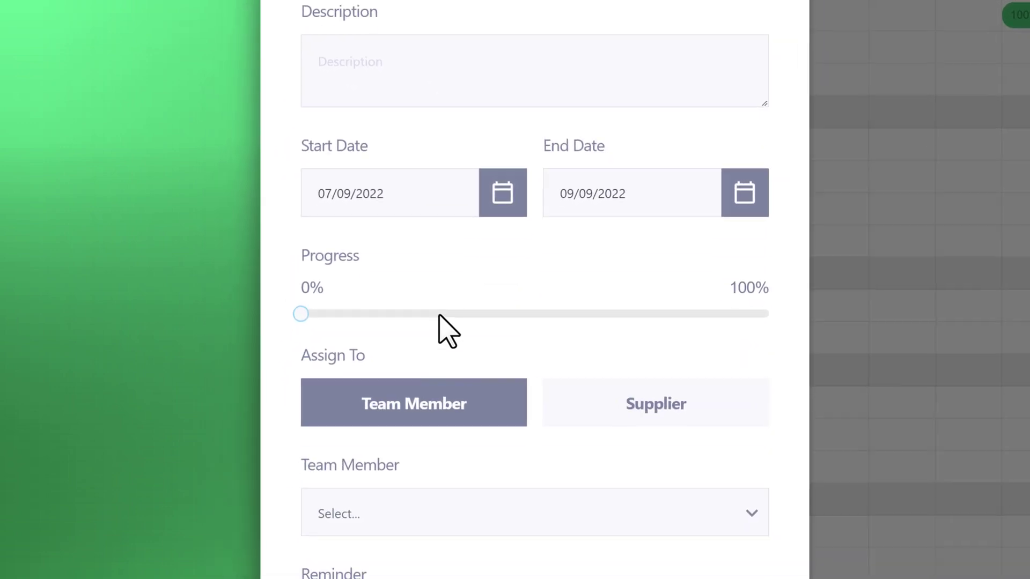
pyautogui.scroll(-1, 447, 248)
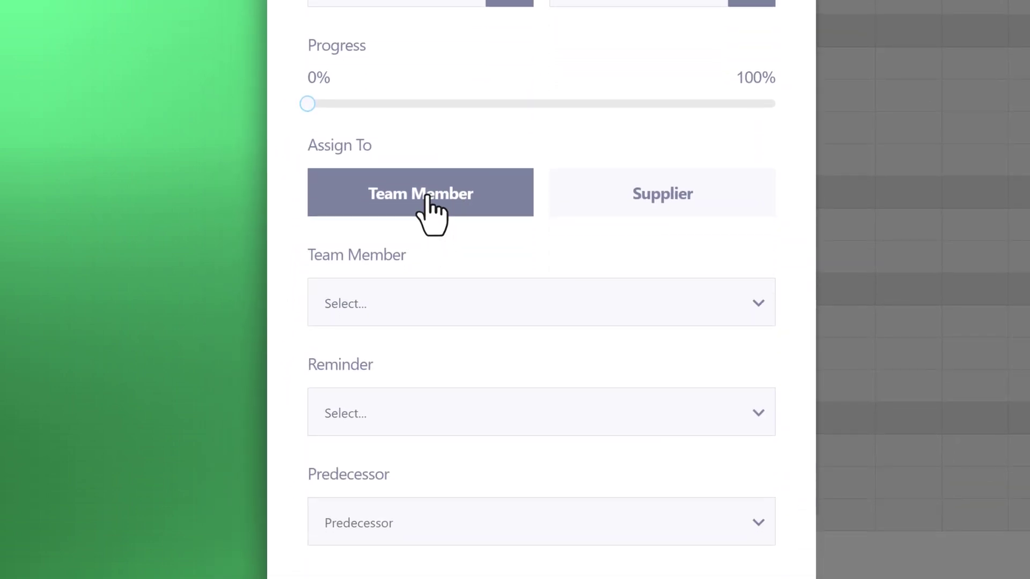
pyautogui.scroll(-1, 482, 230)
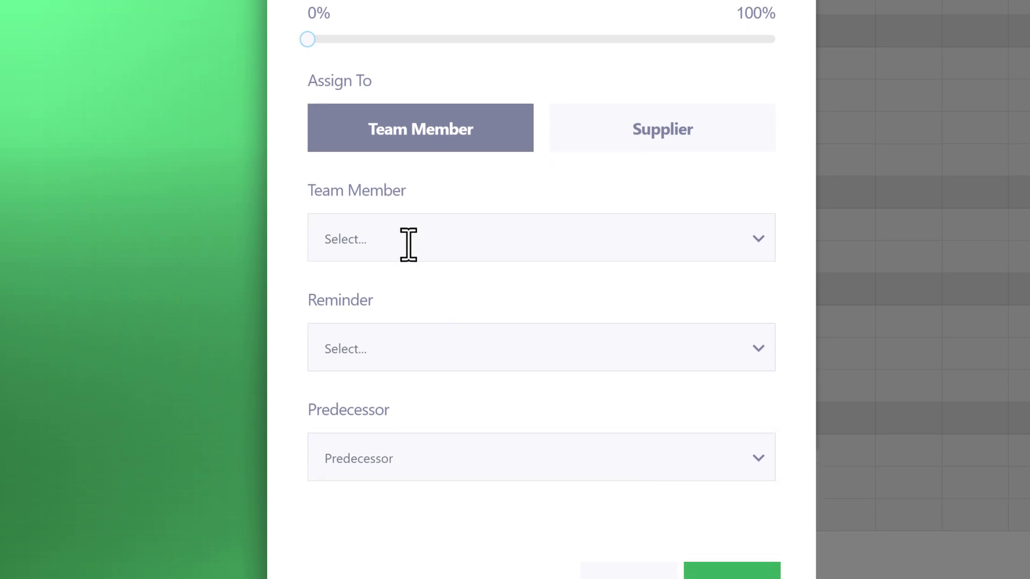
pyautogui.click(408, 243)
pyautogui.click(755, 243)
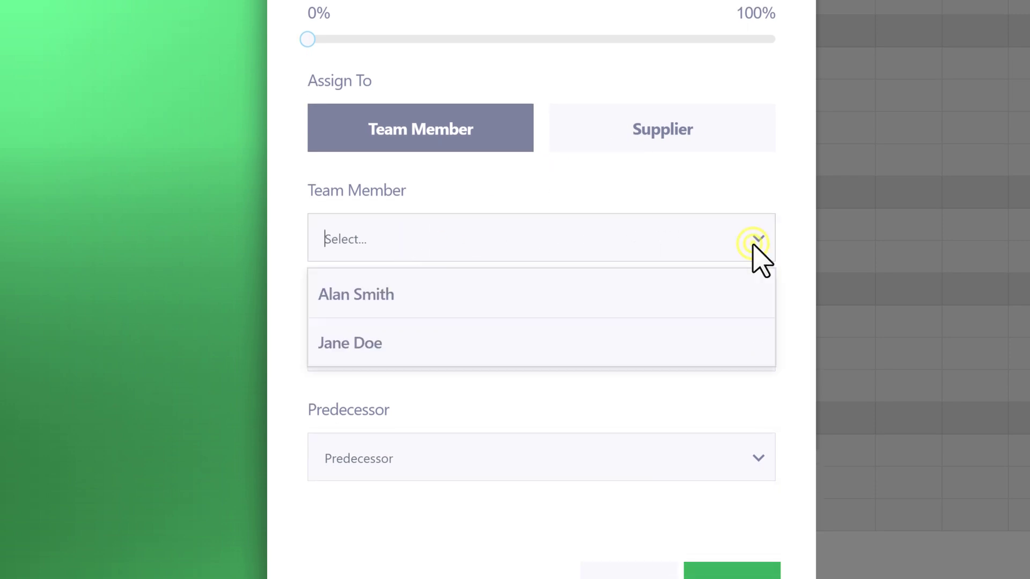
pyautogui.click(502, 358)
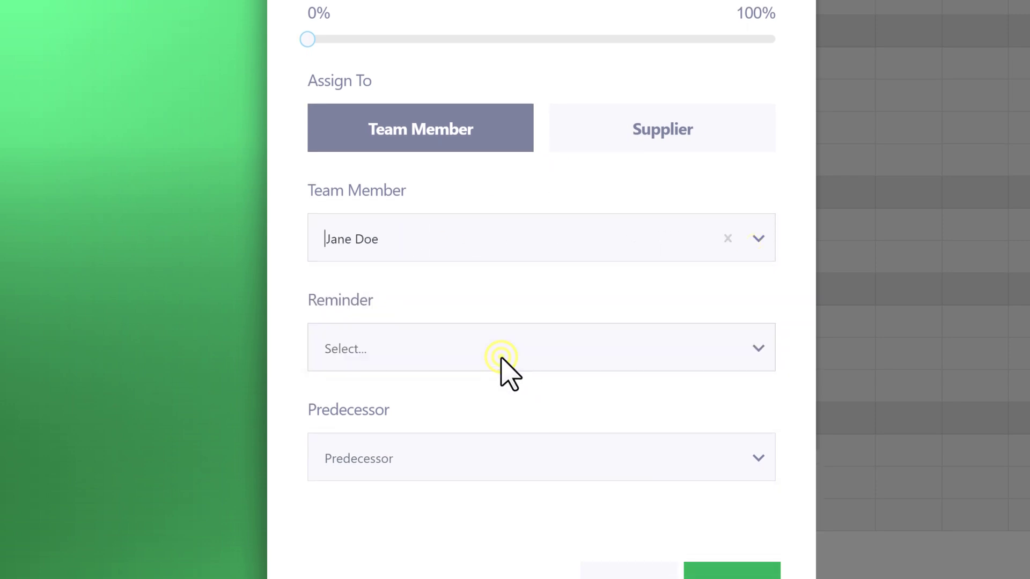
pyautogui.click(760, 353)
pyautogui.click(456, 408)
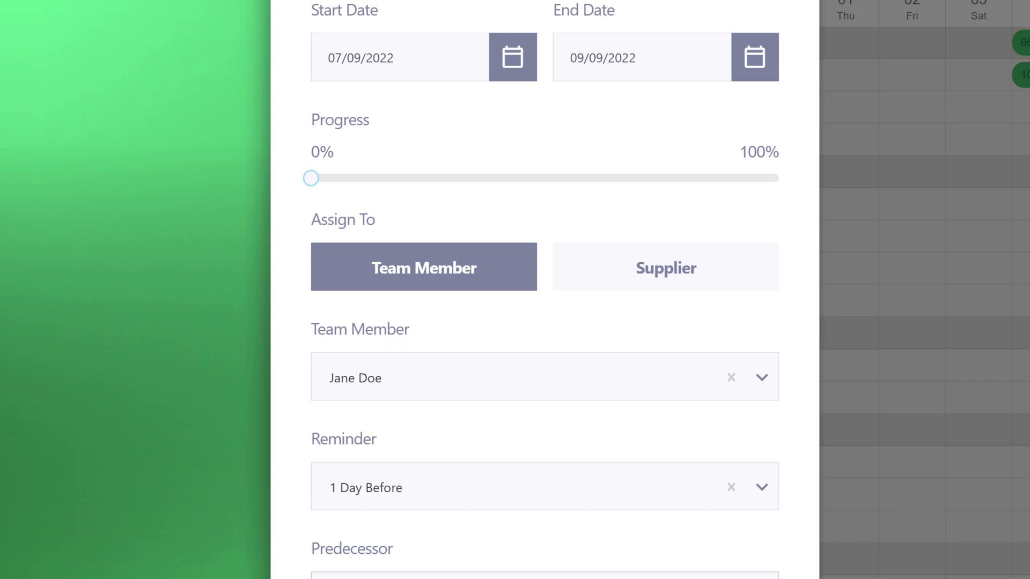
pyautogui.click(434, 241)
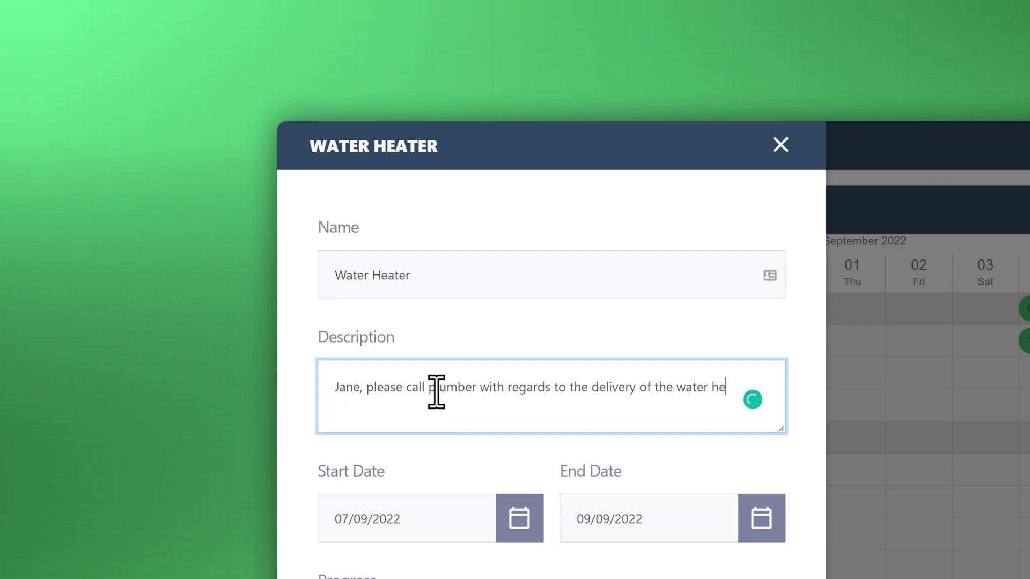
pyautogui.write('ater.')
pyautogui.click(740, 424)
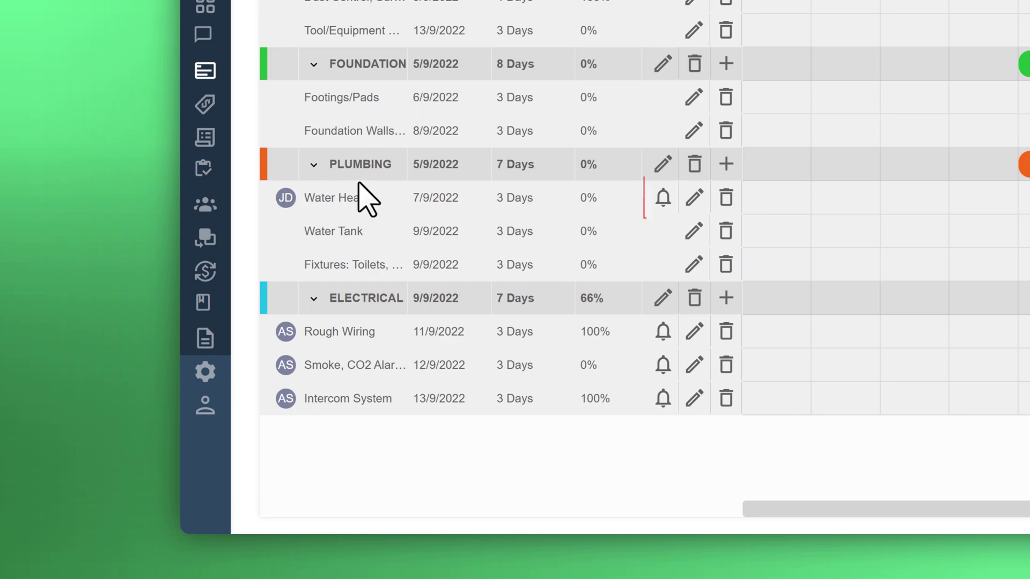
pyautogui.click(666, 202)
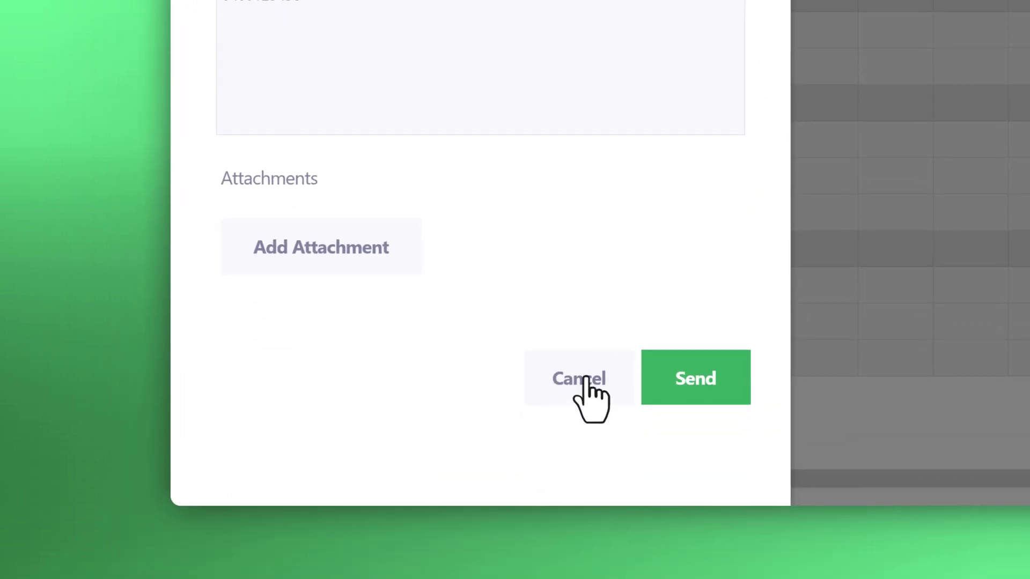
pyautogui.click(585, 379)
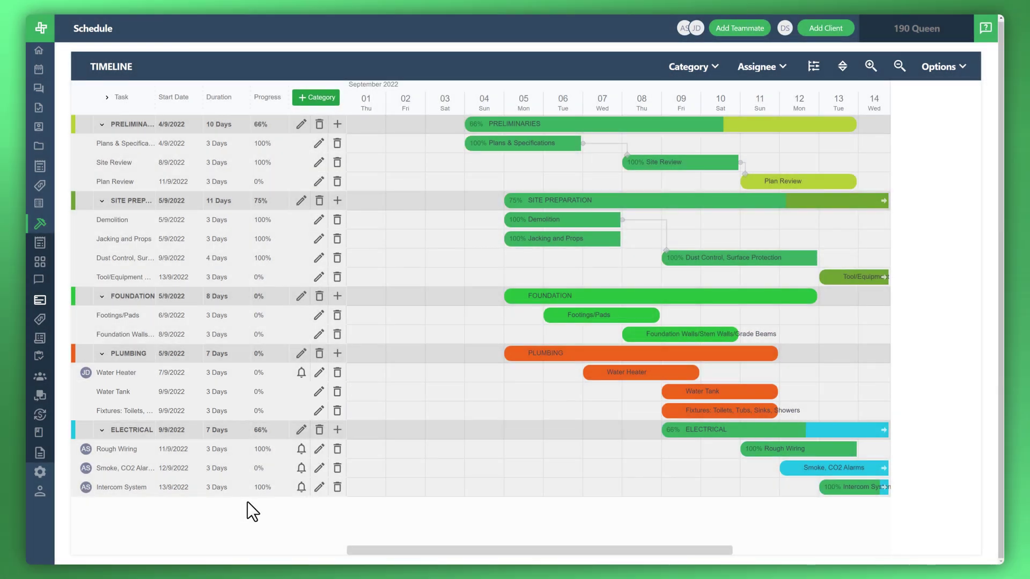
# Assign Water Tank to the second team member with a reminder, then assign Fixtures likewise
pyautogui.click(256, 398)
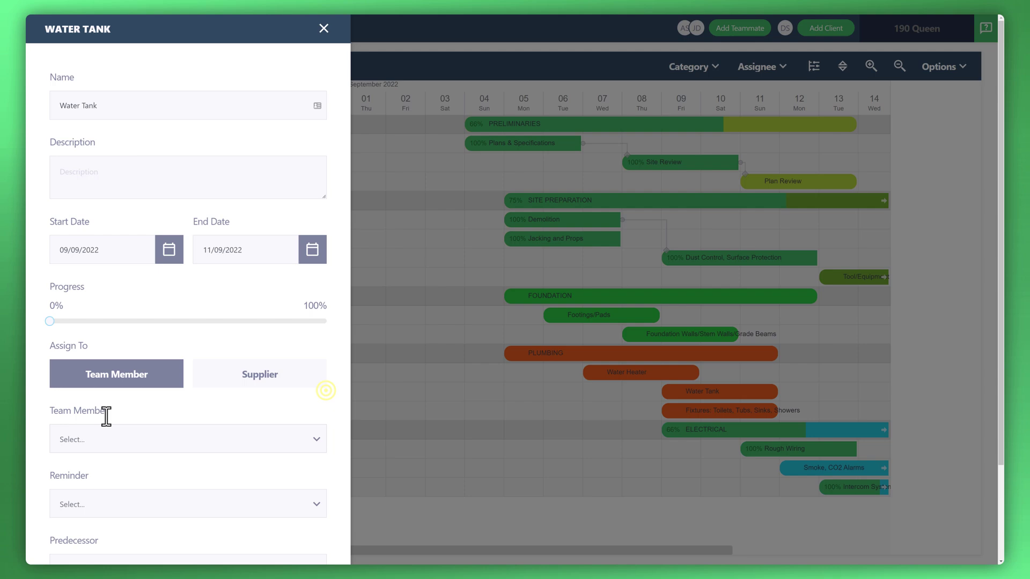
pyautogui.click(187, 437)
pyautogui.click(187, 462)
pyautogui.click(251, 470)
pyautogui.click(250, 493)
pyautogui.click(303, 528)
pyautogui.click(188, 439)
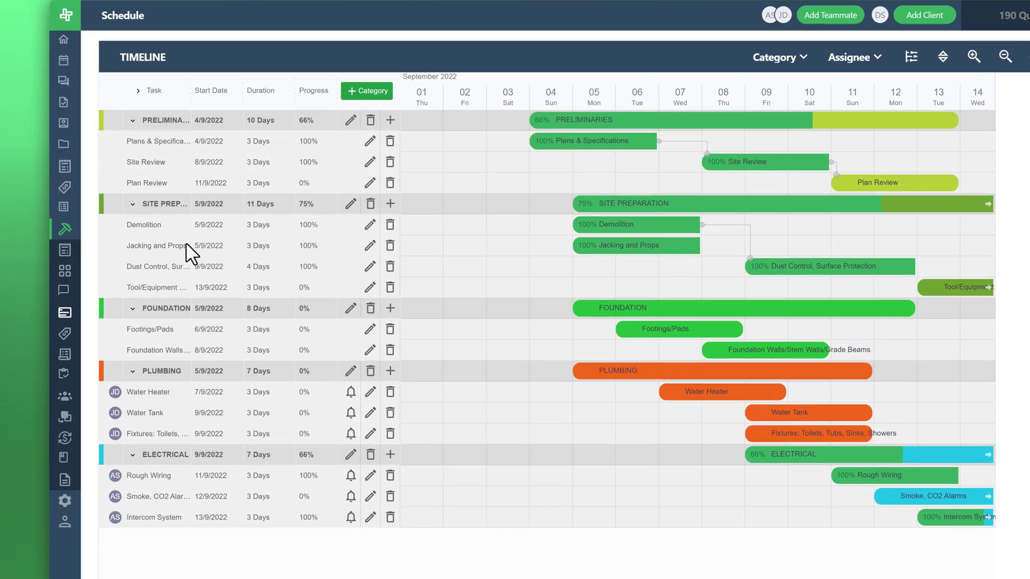
# Filter the Tasks page to the second team member's tasks
pyautogui.click(63, 101)
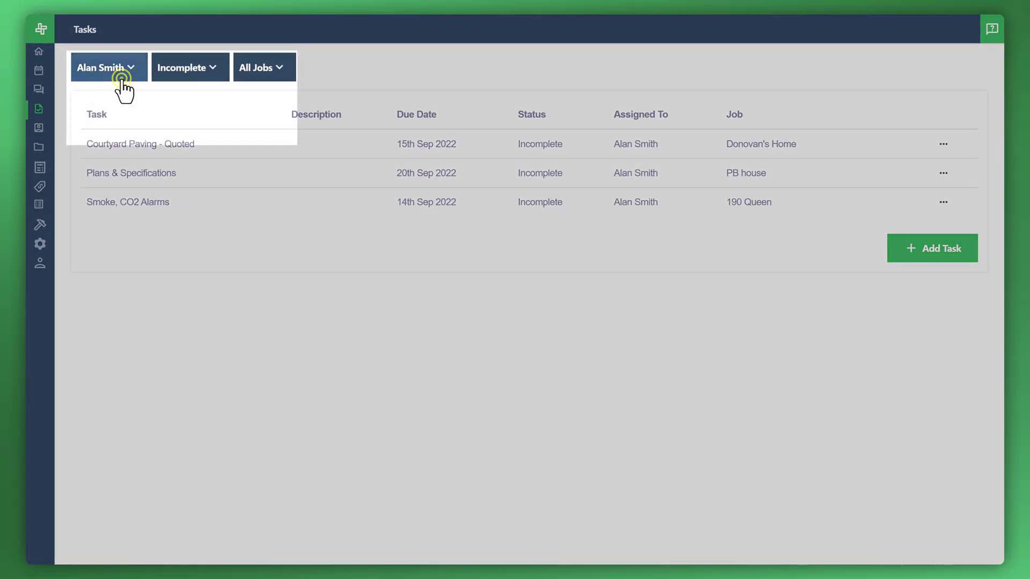
pyautogui.click(121, 75)
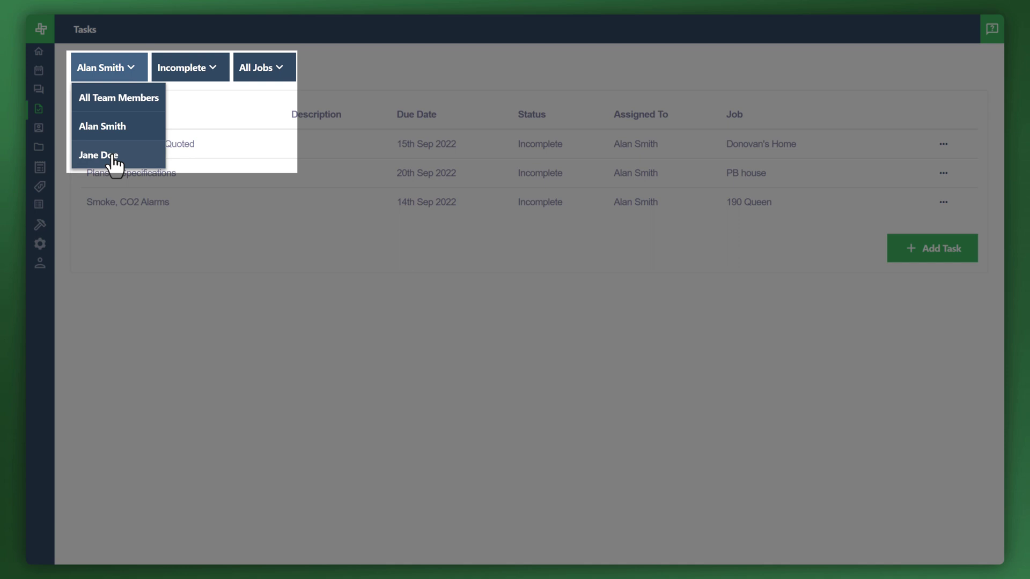
pyautogui.click(112, 155)
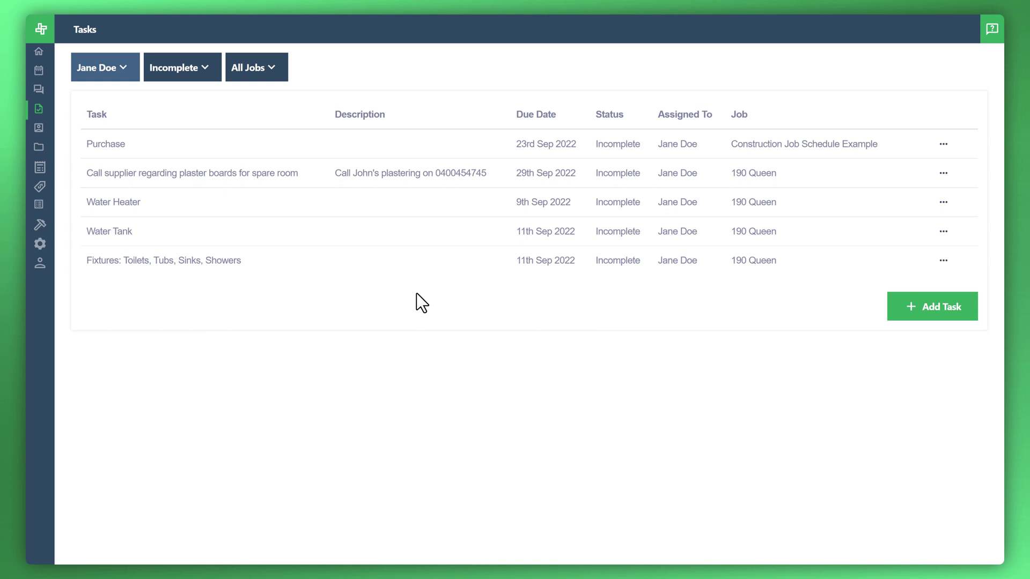
# Mark the Water Heater, Water Tank and Fixtures tasks as complete
pyautogui.click(943, 204)
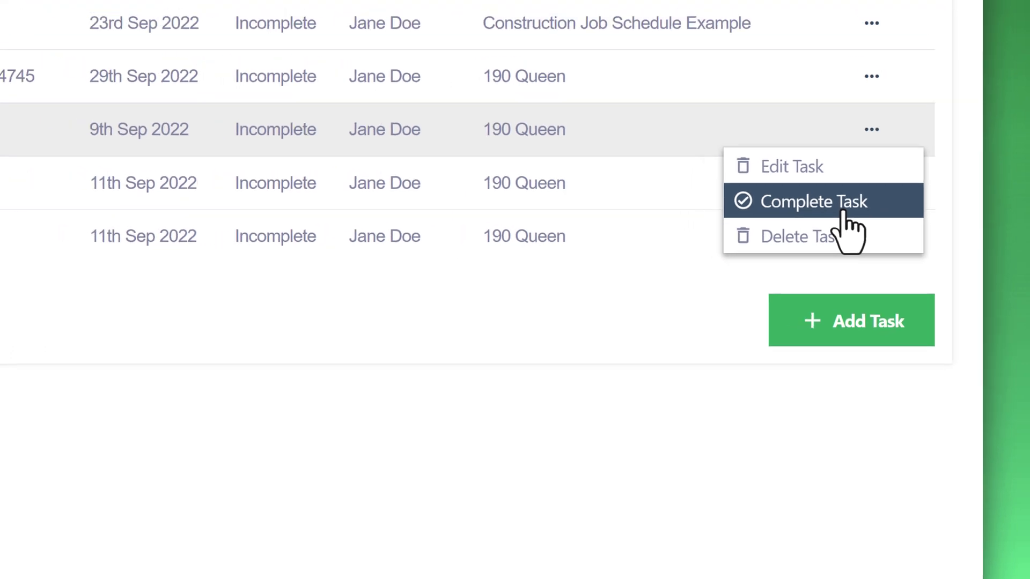
pyautogui.click(846, 213)
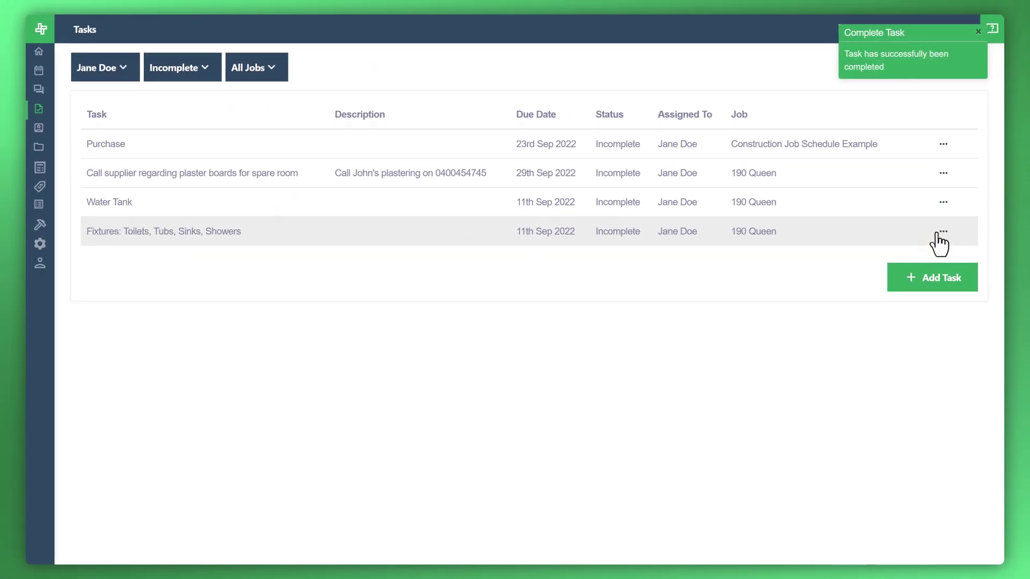
pyautogui.click(944, 207)
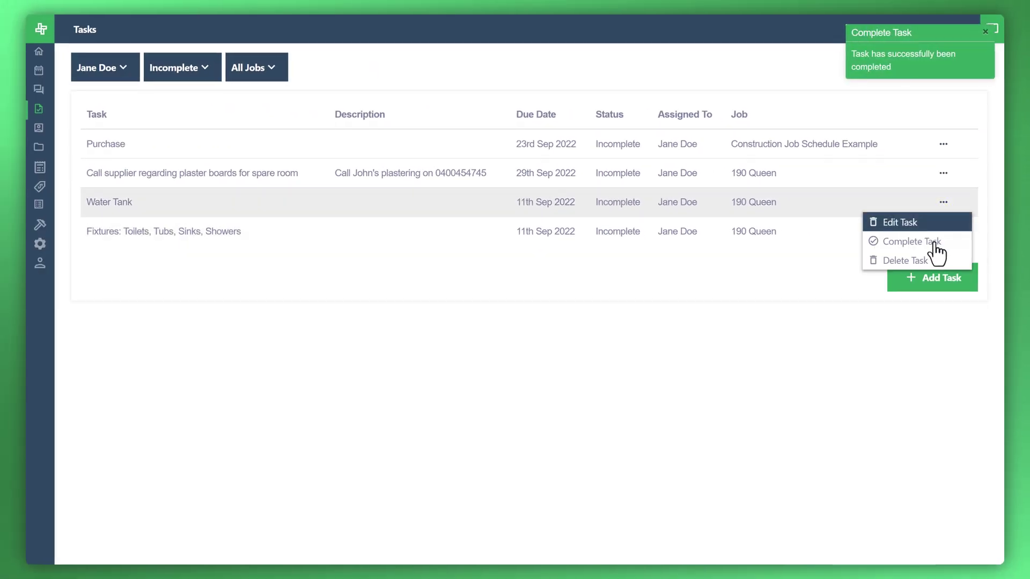
pyautogui.click(934, 243)
pyautogui.click(943, 202)
pyautogui.click(906, 238)
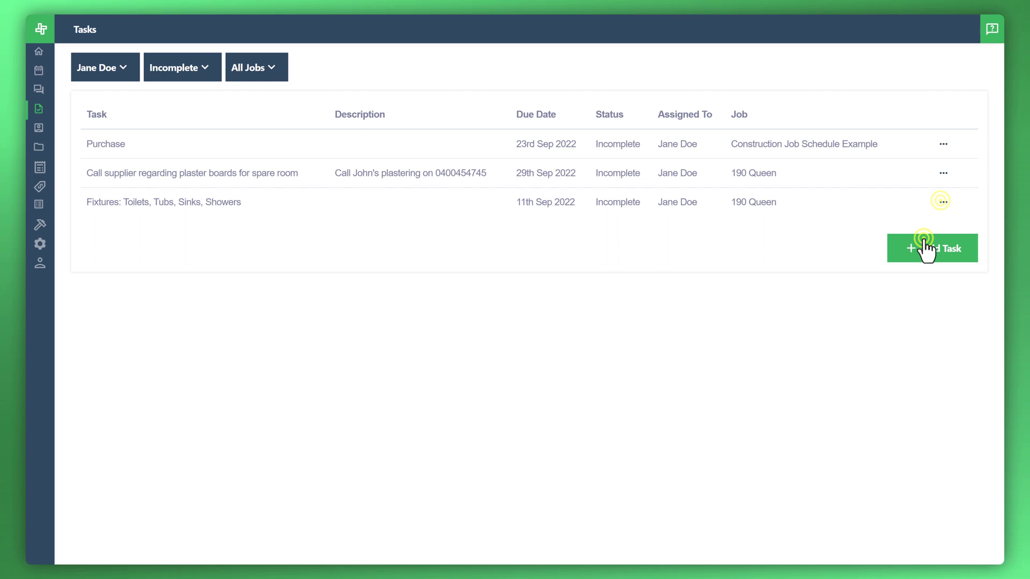
pyautogui.click(47, 224)
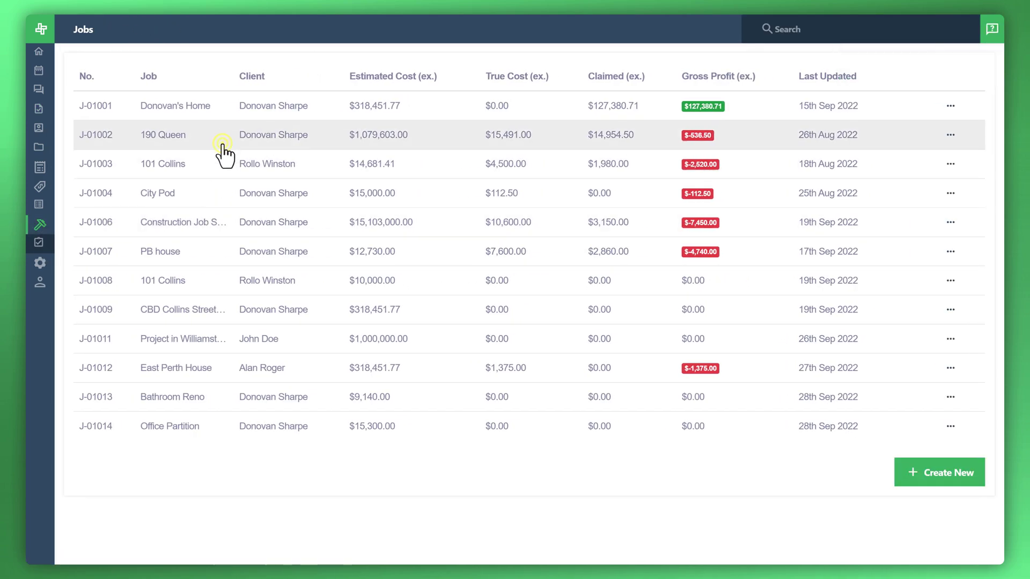
pyautogui.click(223, 141)
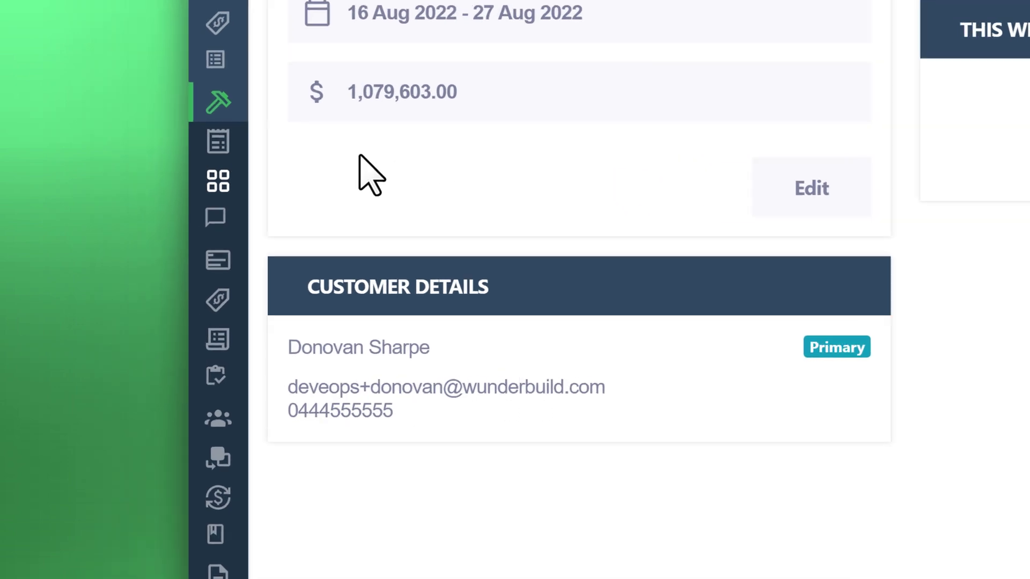
pyautogui.moveTo(217, 168)
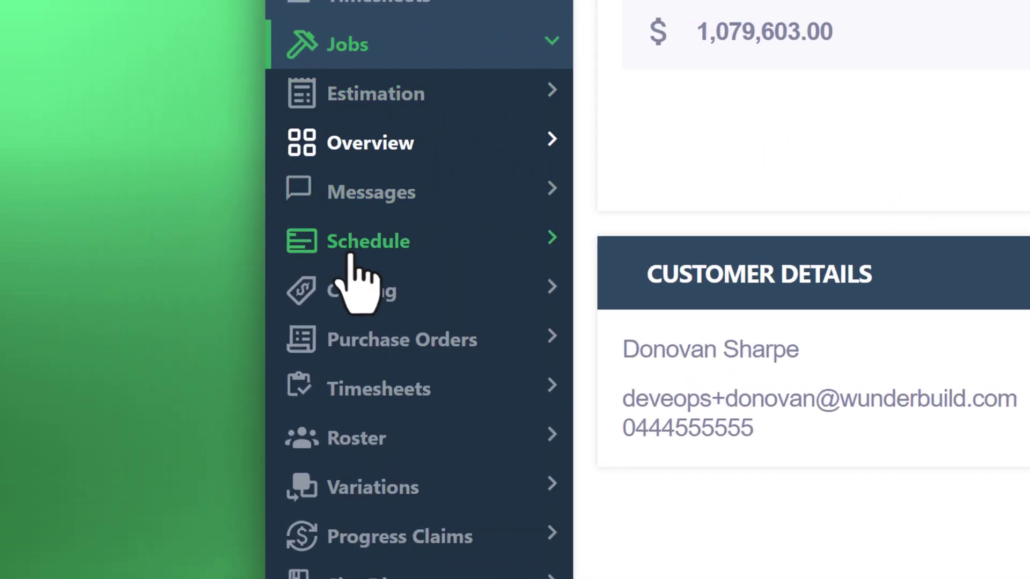
pyautogui.click(351, 258)
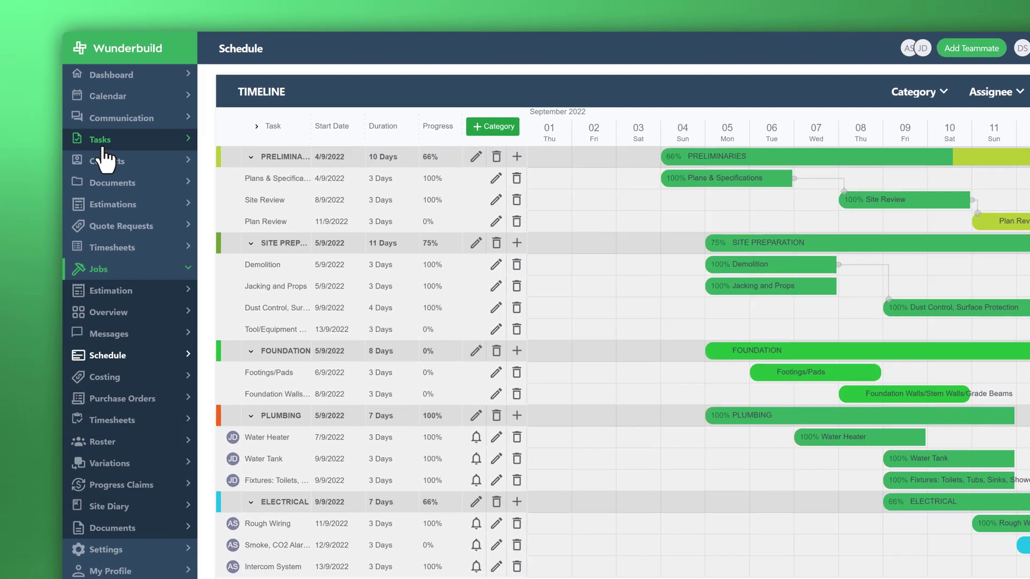
pyautogui.click(59, 108)
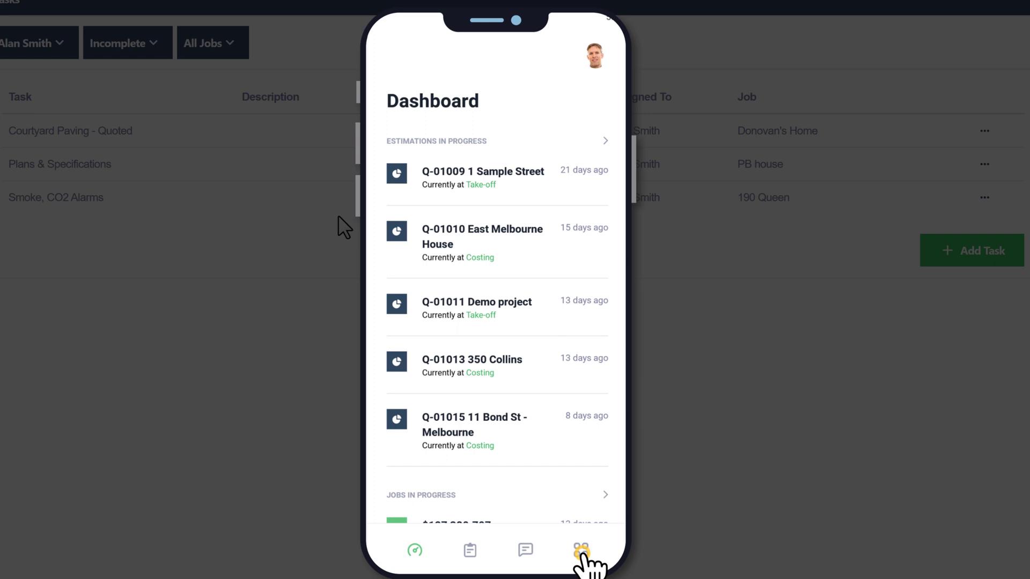
# In the phone app's Tasks list, expand Contingency- 2-2.5% and swipe to reveal its complete action
pyautogui.click(582, 552)
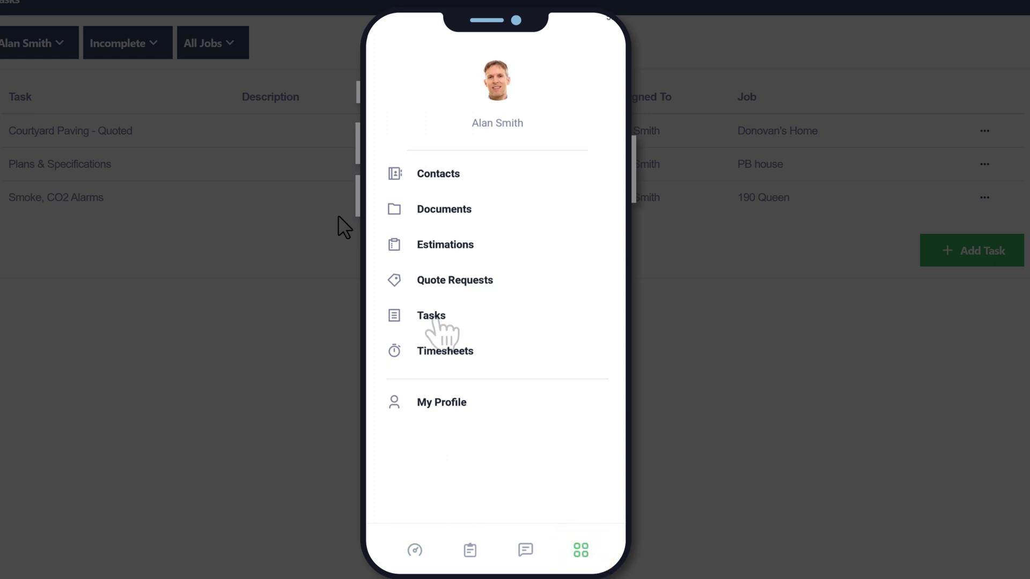
pyautogui.click(434, 316)
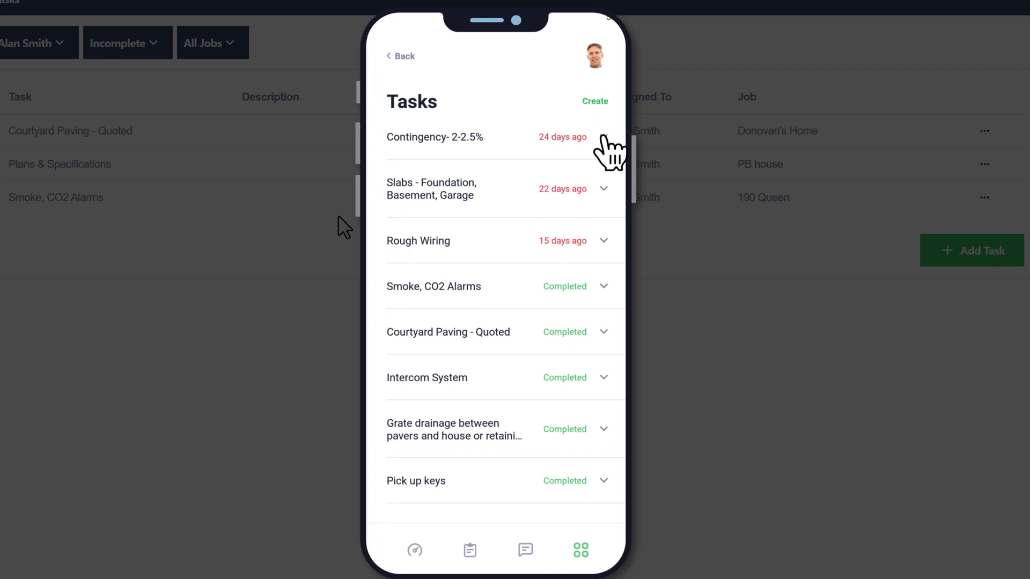
pyautogui.click(603, 138)
pyautogui.moveTo(602, 139); pyautogui.dragTo(544, 138)
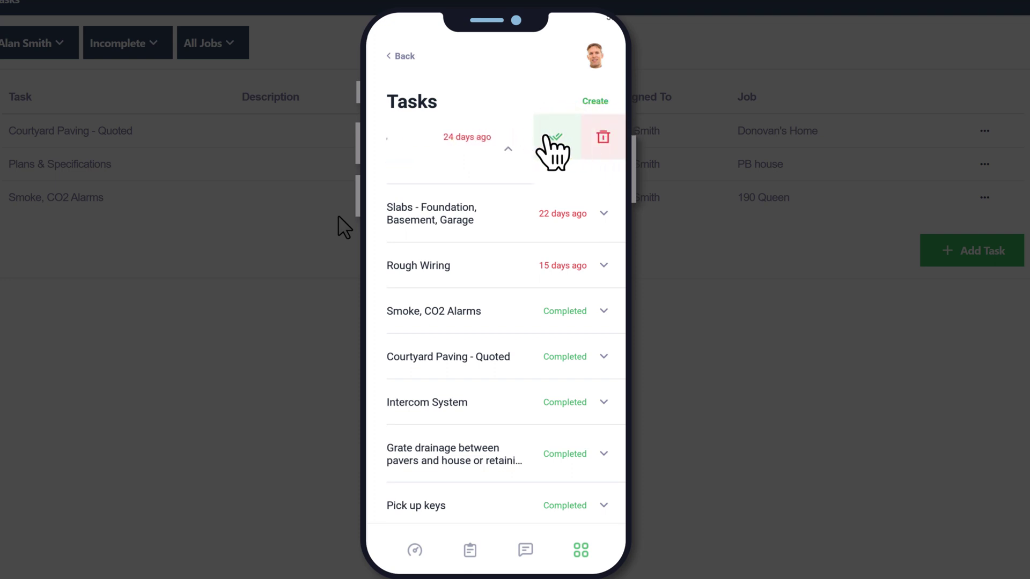